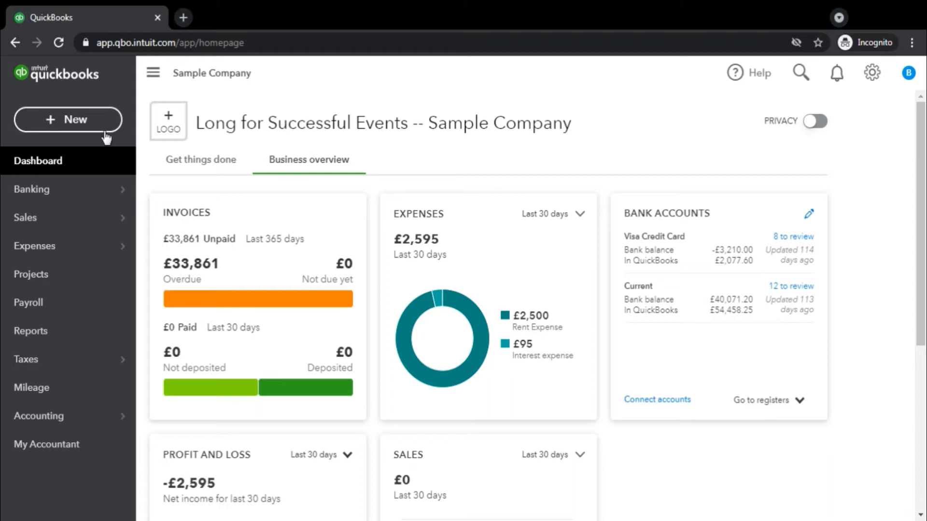
- Create a new invoice and select the first existing customer matching "ad"
left_click(89, 129)
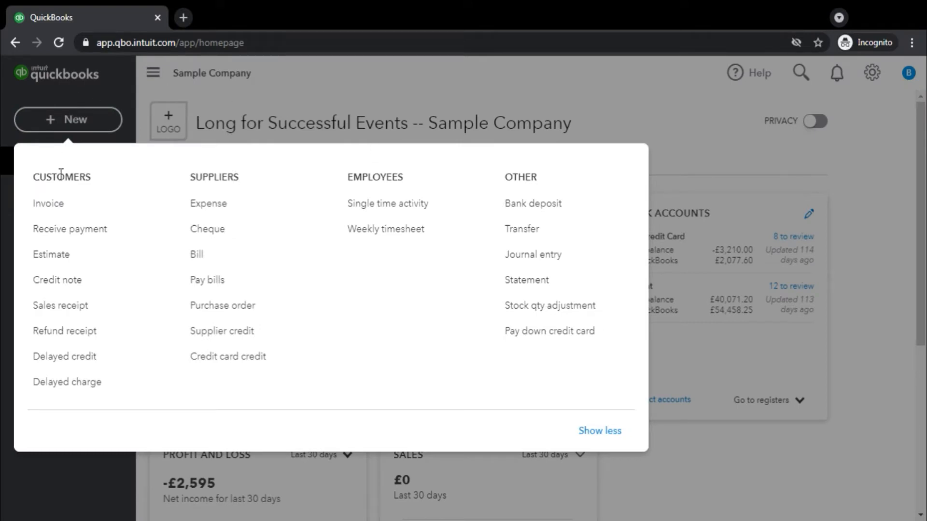
left_click(56, 207)
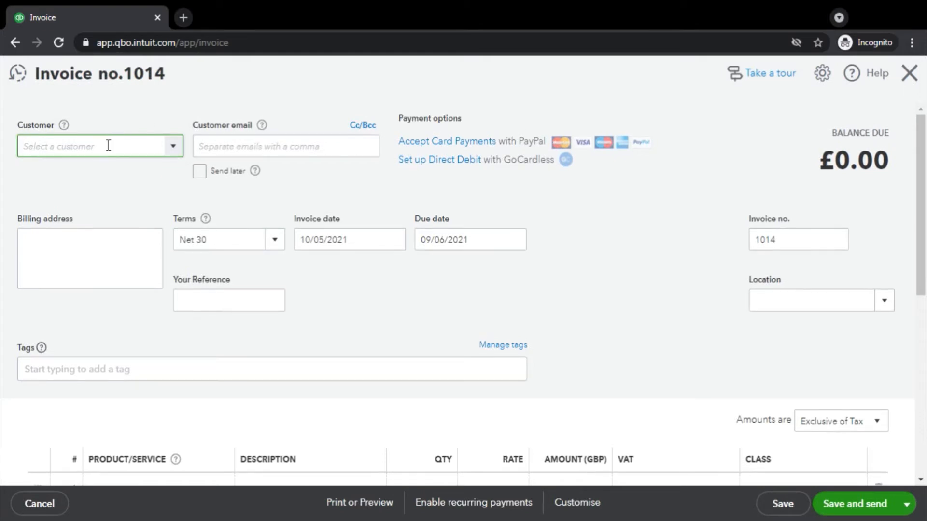
type("ad")
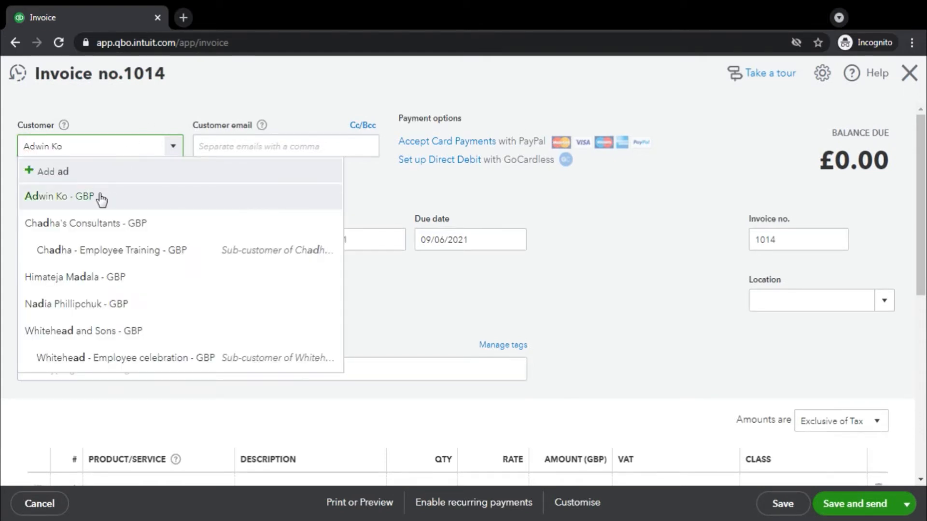
left_click(101, 197)
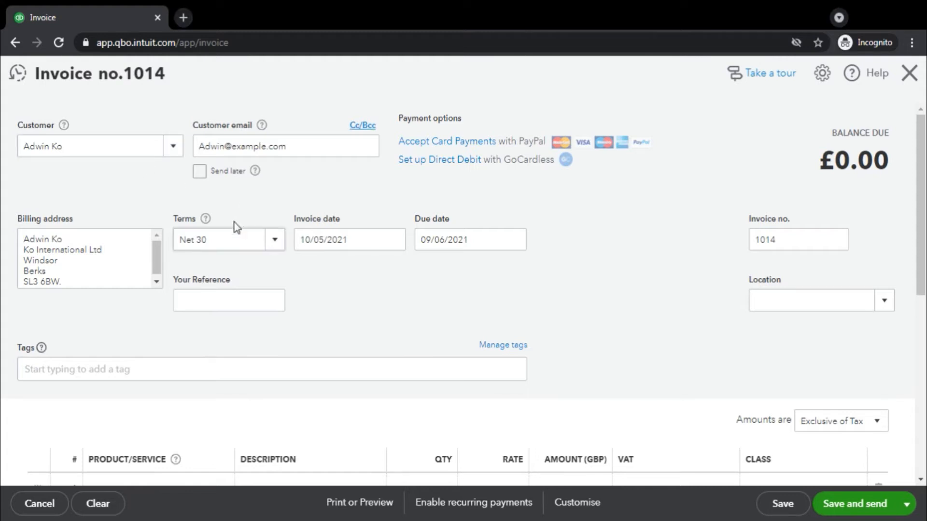
- Set the invoice date to 08/01/2021
left_click(363, 240)
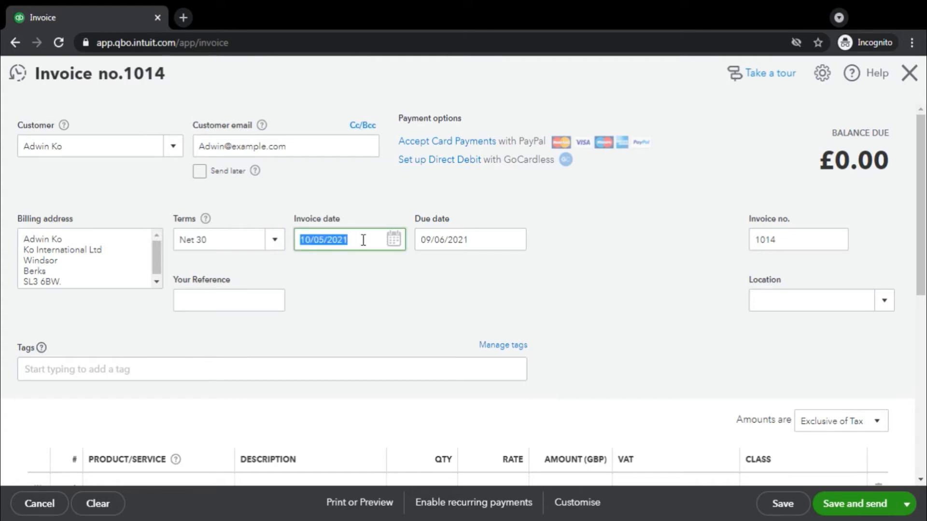
key("Left")
key("shift+Right")
key("shift+Right")
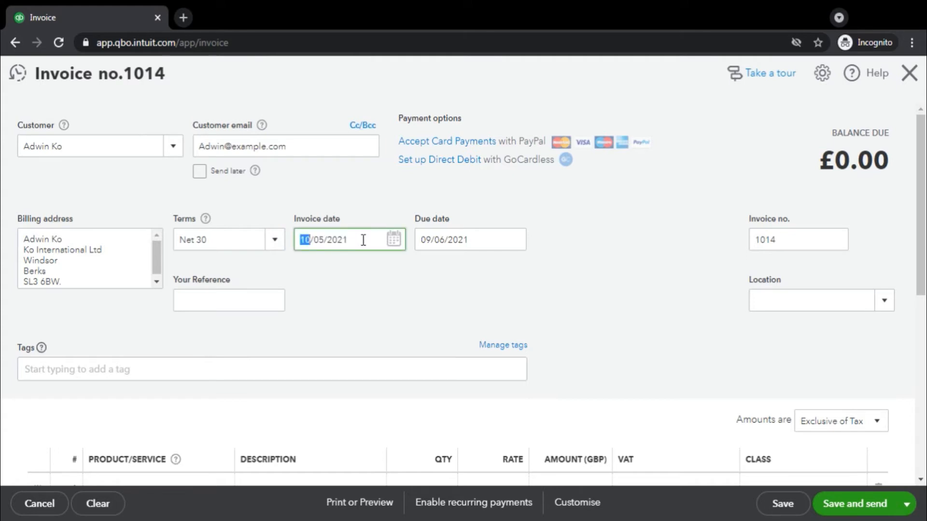
type("08")
key("Right")
key("shift+Right")
key("shift+Right")
type("01")
key("Tab")
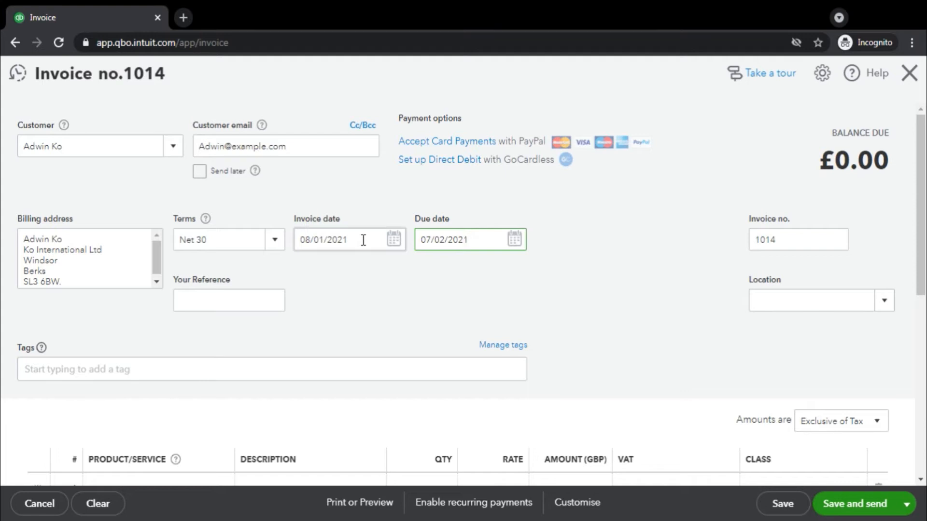
left_click(362, 240)
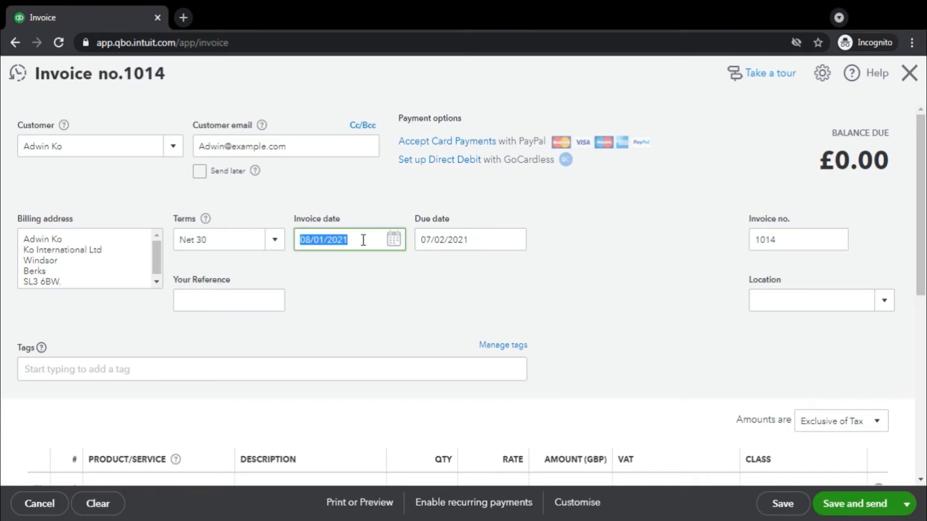
type("08")
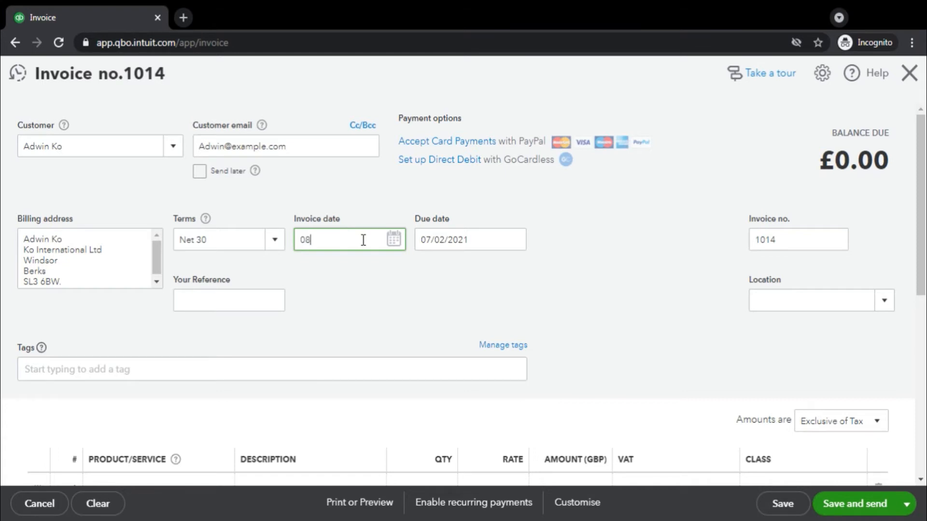
type("/01")
key("Tab")
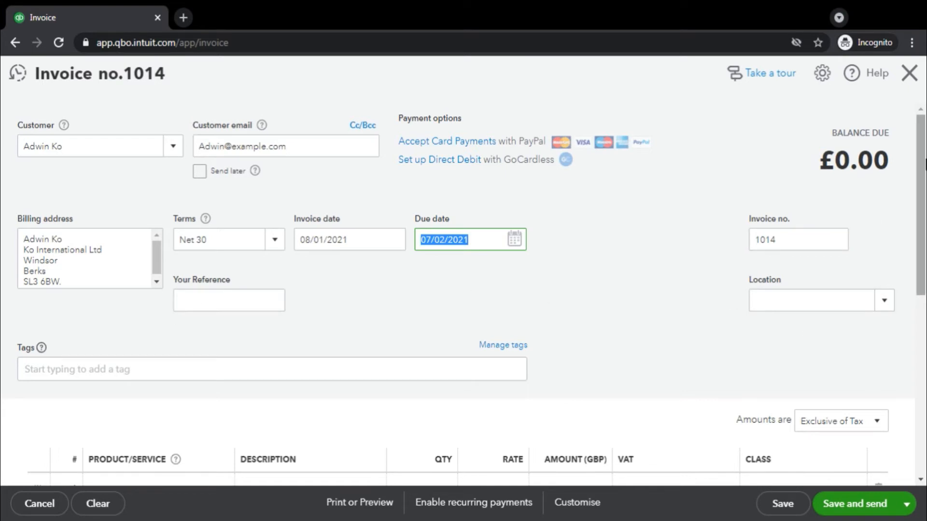
- Add the Employee Celebration service from Employee events as the invoice's first line item
scroll(923, 289, "down", 5)
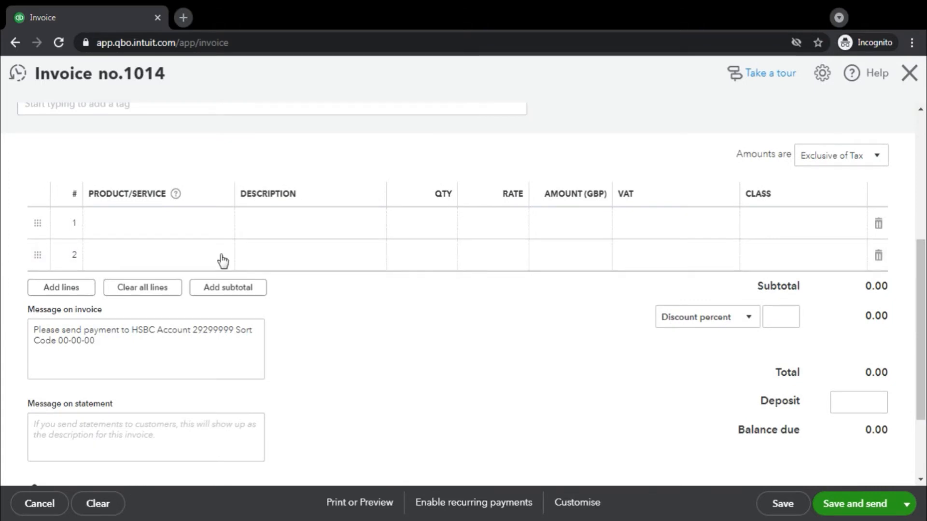
scroll(222, 261, "up", 3)
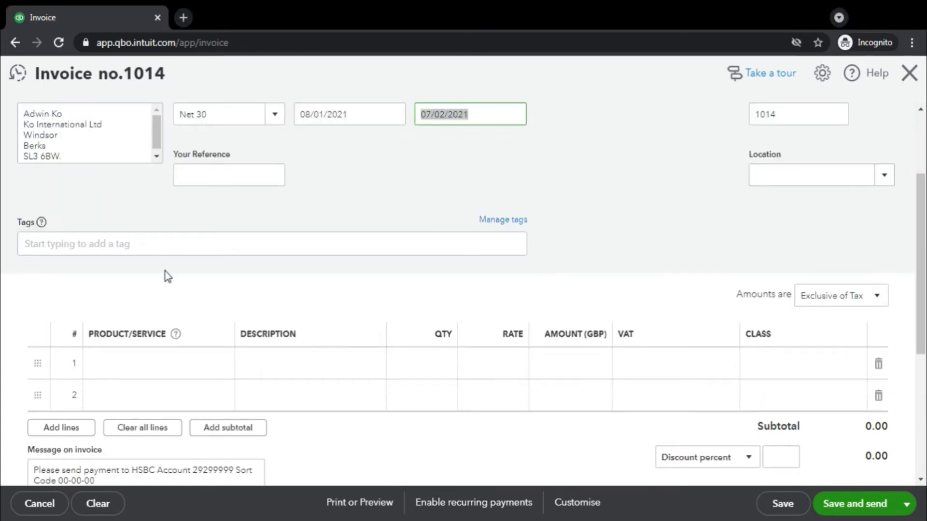
left_click(136, 366)
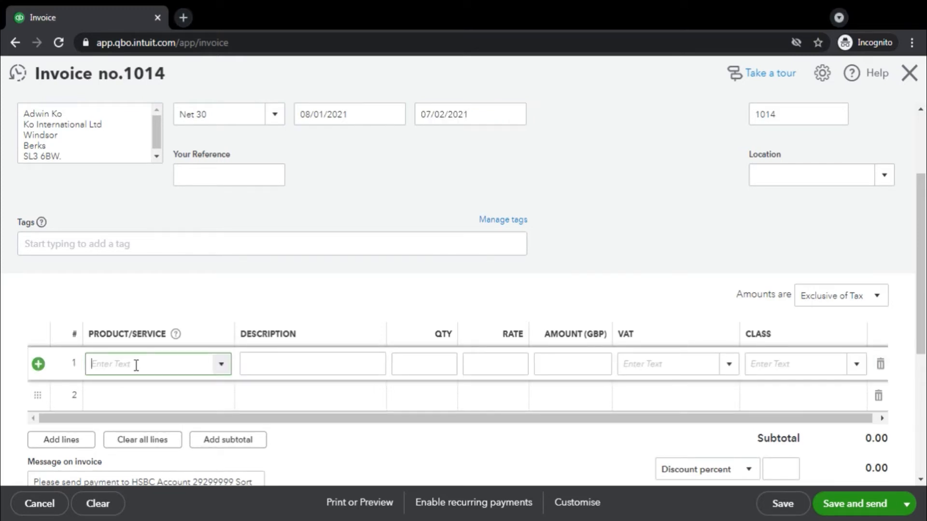
type("Employee events:Employee")
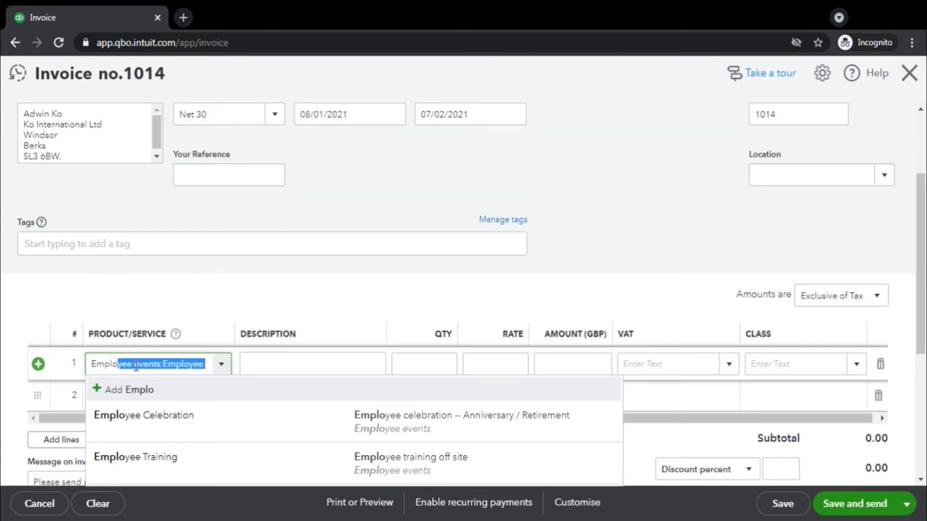
left_click(137, 366)
left_click(139, 418)
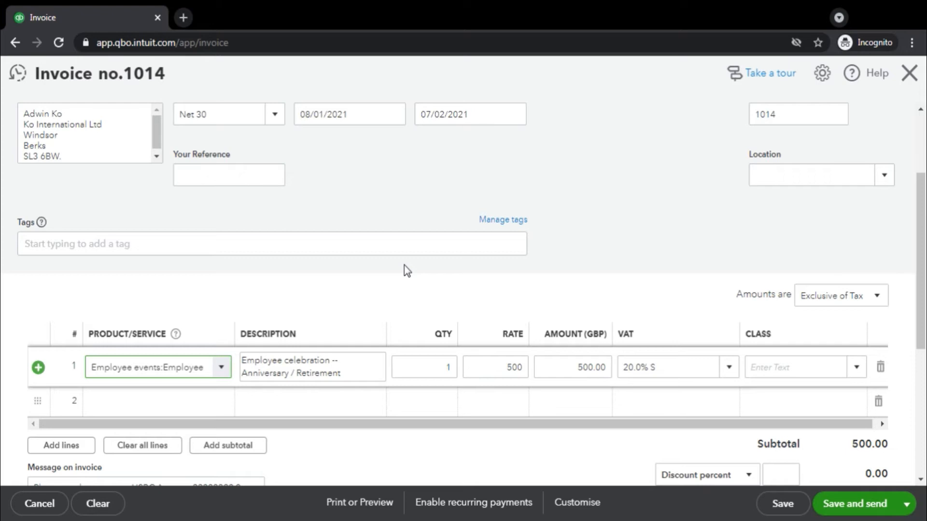
- Examine the VAT rate options for the first line and review the invoice's VAT, total and balance due
left_click(726, 371)
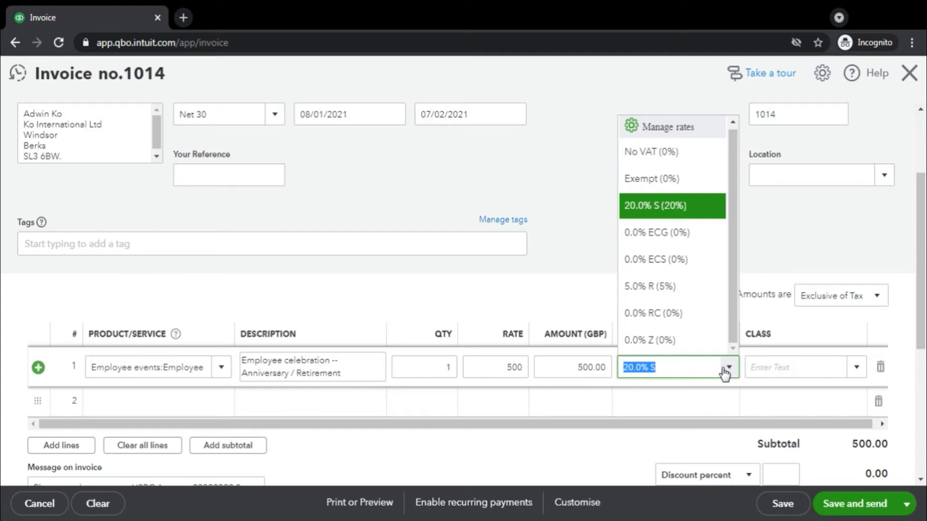
left_click(725, 374)
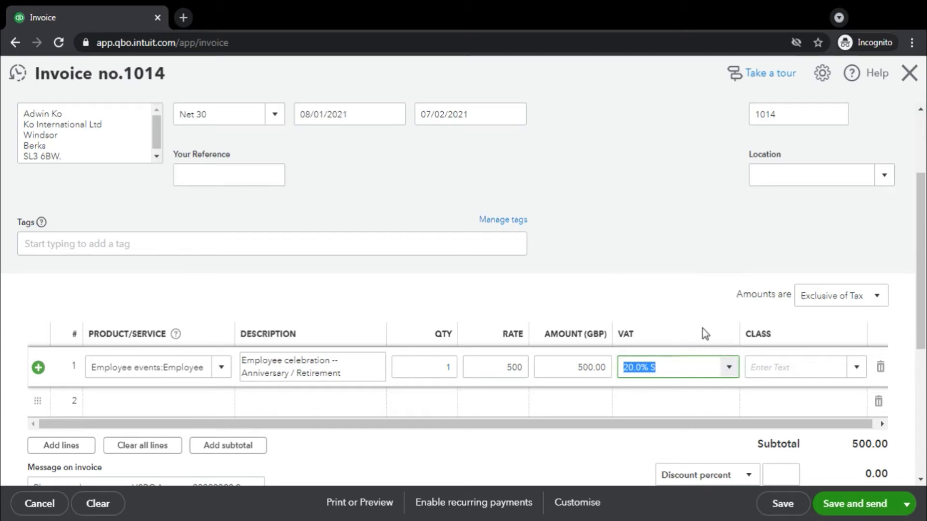
scroll(850, 202, "down", 4)
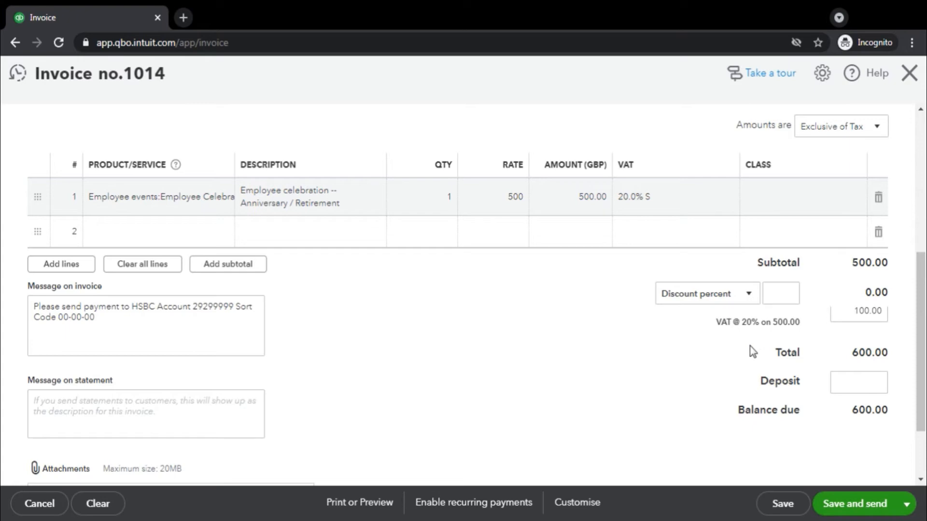
scroll(922, 355, "up", 1)
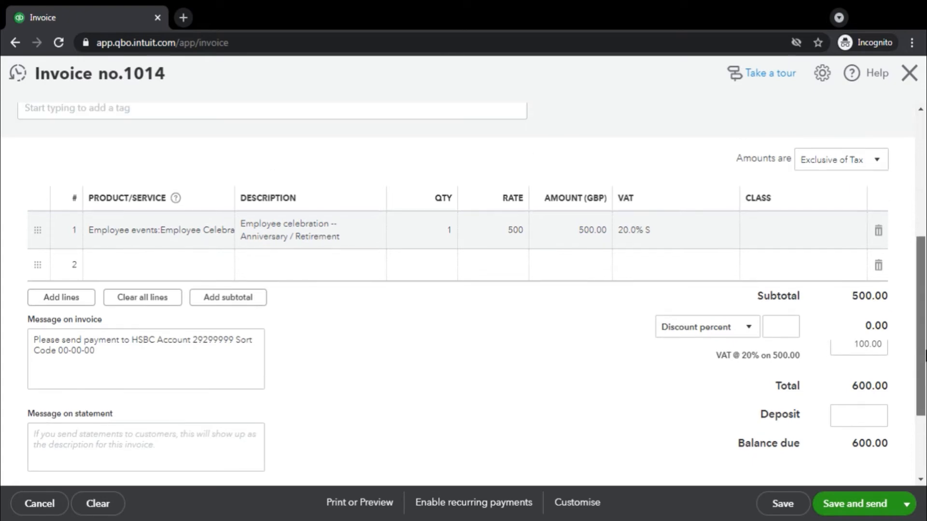
left_click_drag(923, 355, 922, 238)
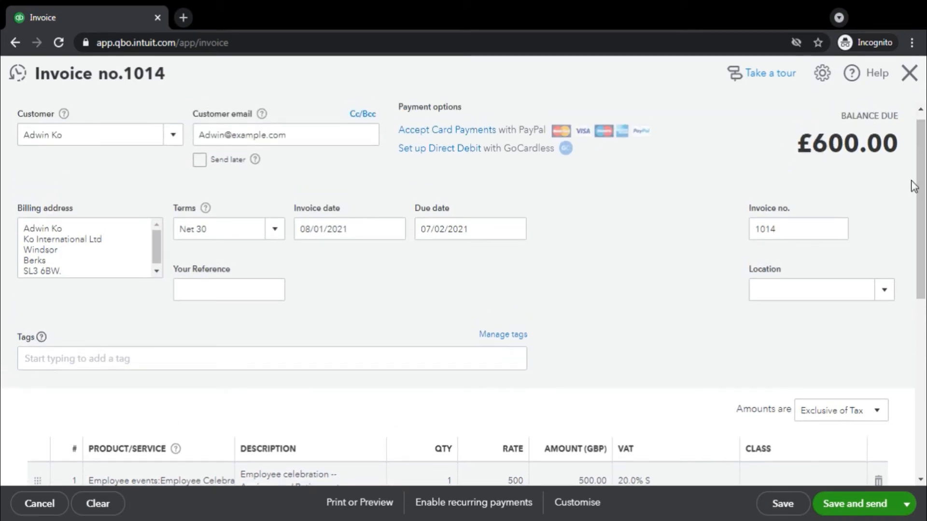
left_click_drag(920, 181, 925, 301)
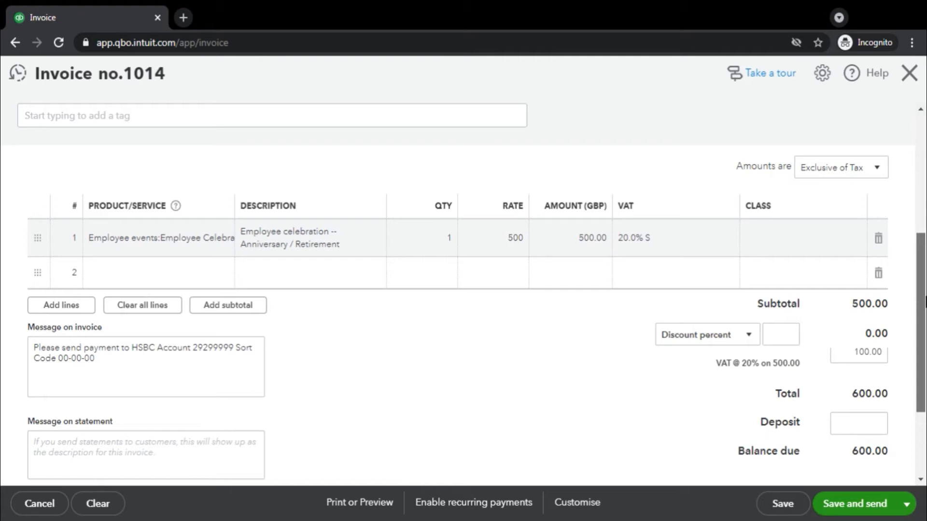
left_click_drag(924, 301, 925, 369)
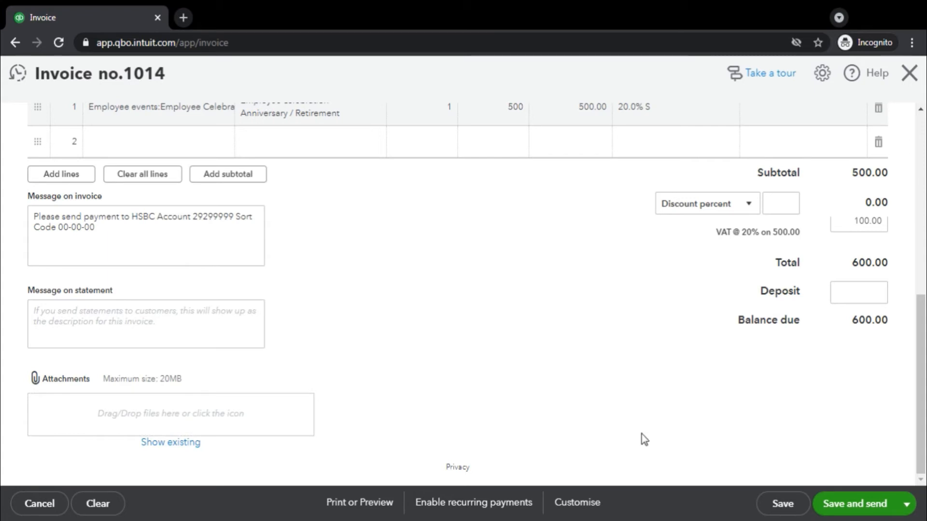
- Save the completed invoice and start a new one with the Save and new option
left_click(907, 507)
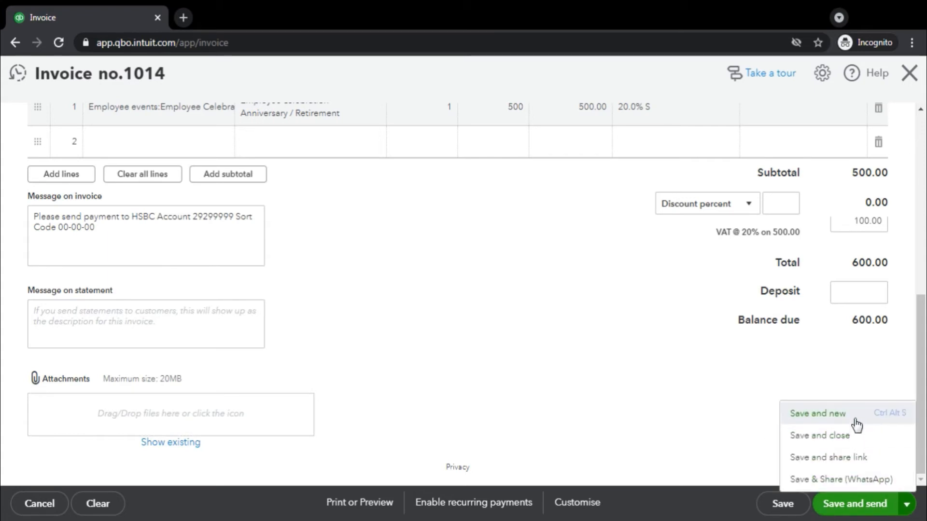
left_click(805, 416)
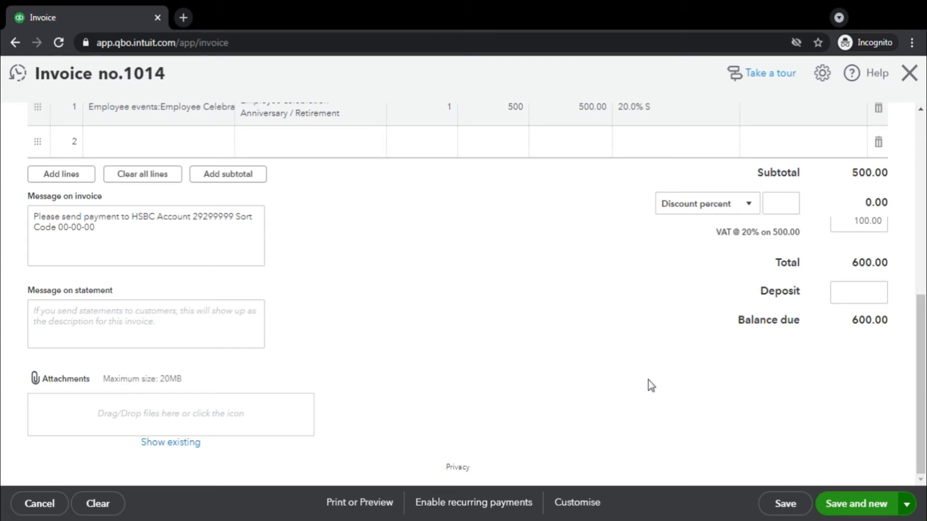
left_click(840, 502)
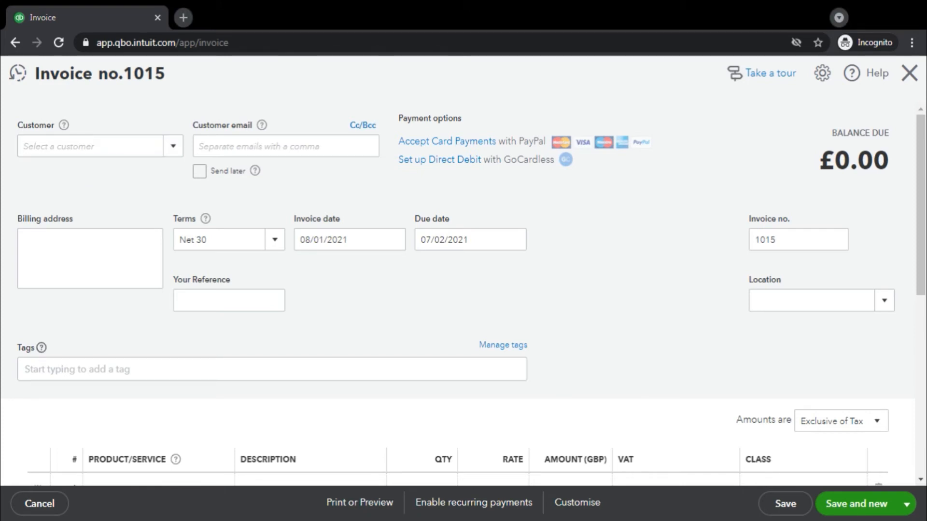
- Add a new customer from the new invoice by entering the full name and open the detailed customer information
left_click(68, 147)
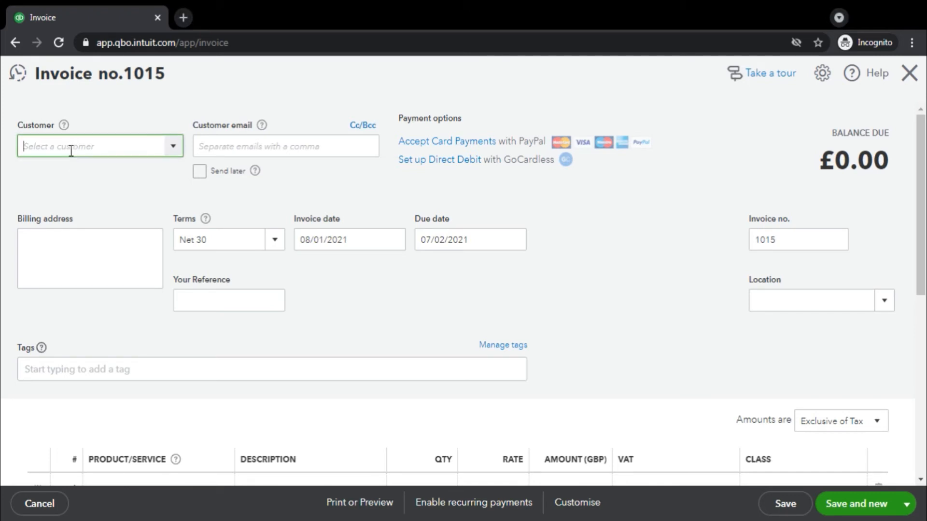
type("John")
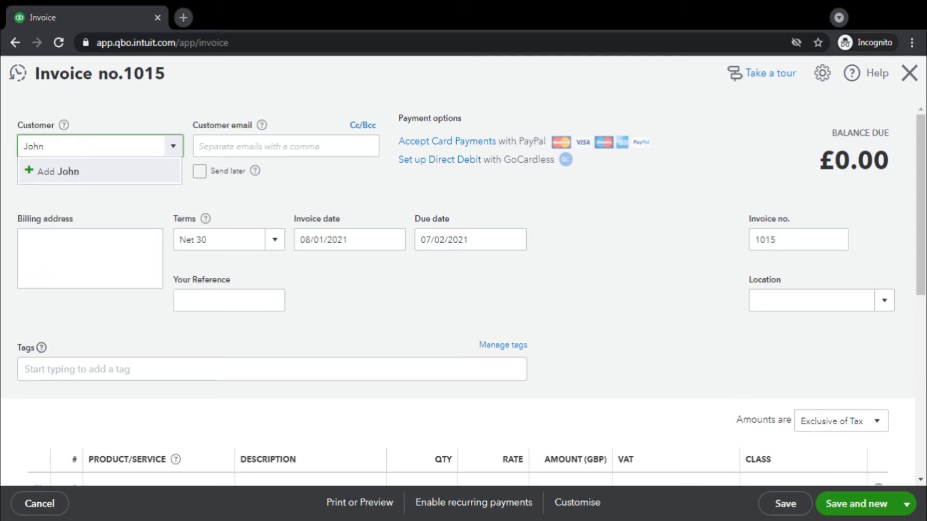
left_click(70, 152)
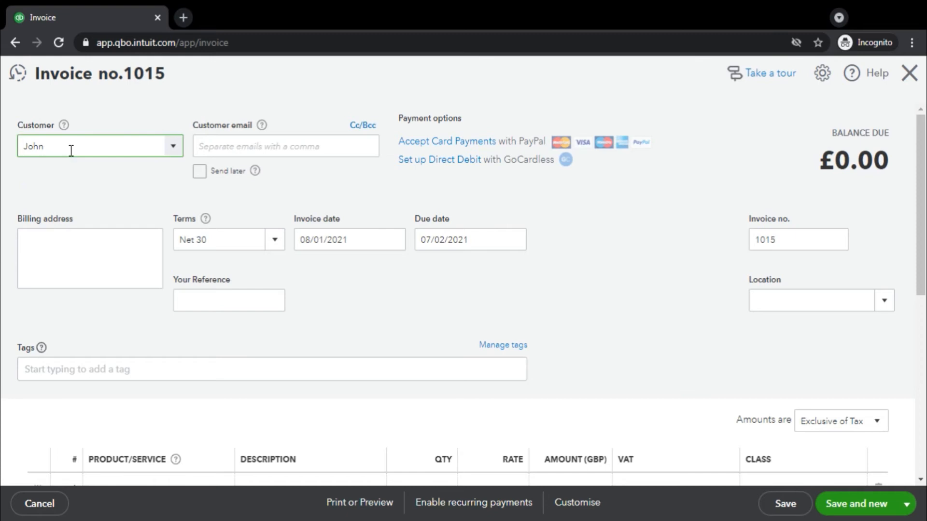
type("J")
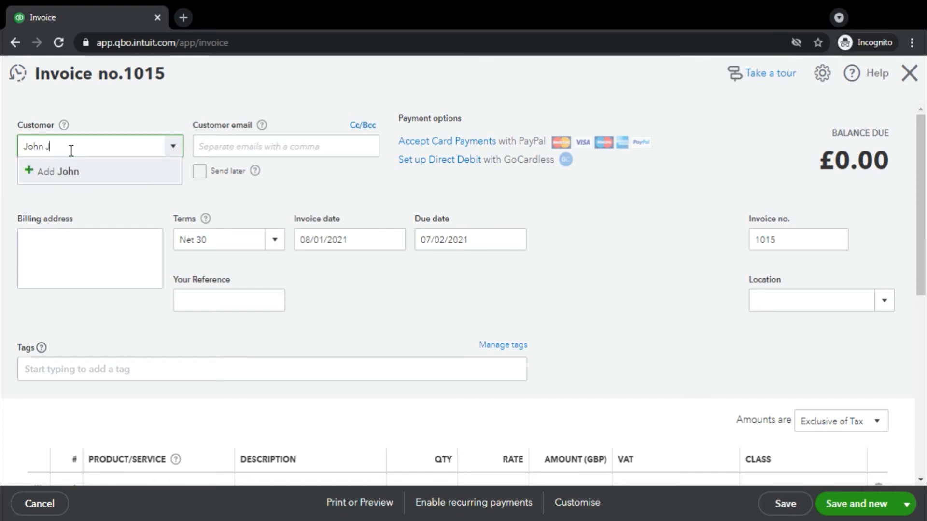
type("ones")
left_click(64, 173)
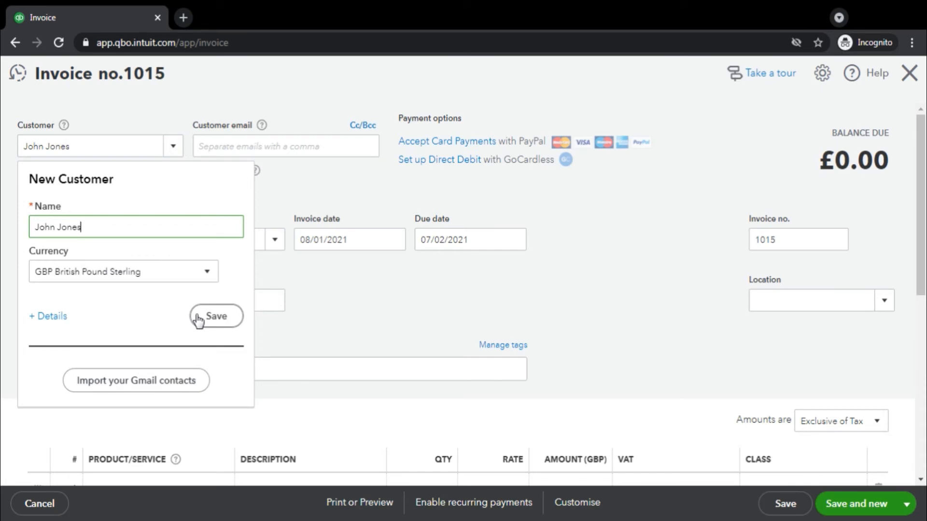
left_click(94, 317)
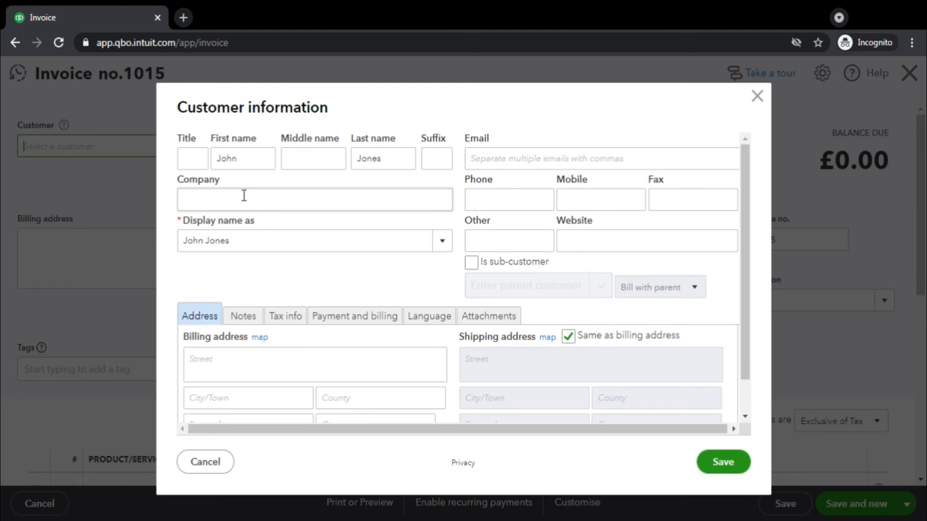
- Enter the new customer's postal address in the street field of the billing address
left_click(210, 358)
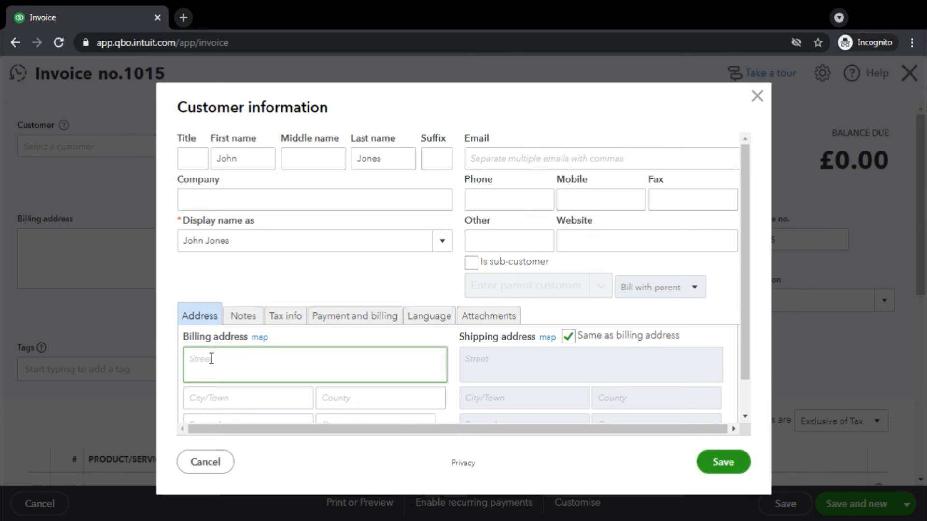
type("Faker ")
type("2")
key("Tab")
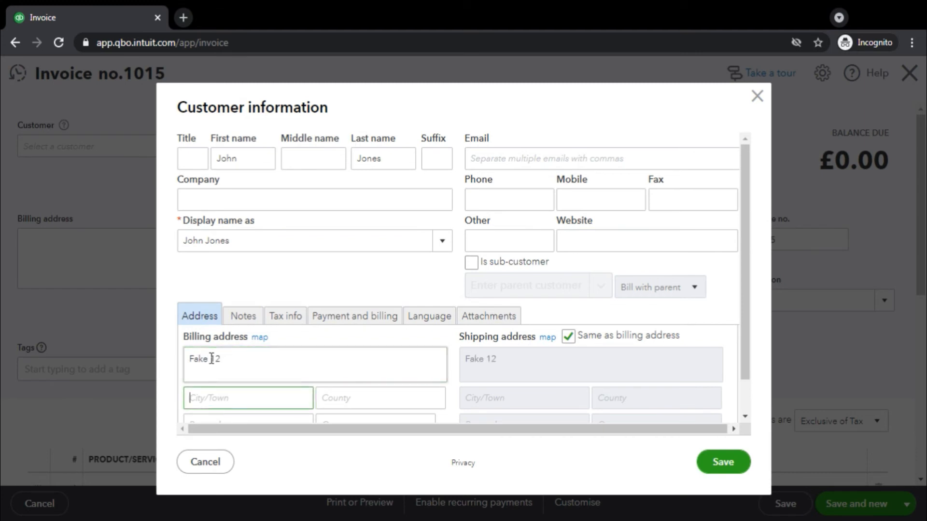
triple_click(233, 361)
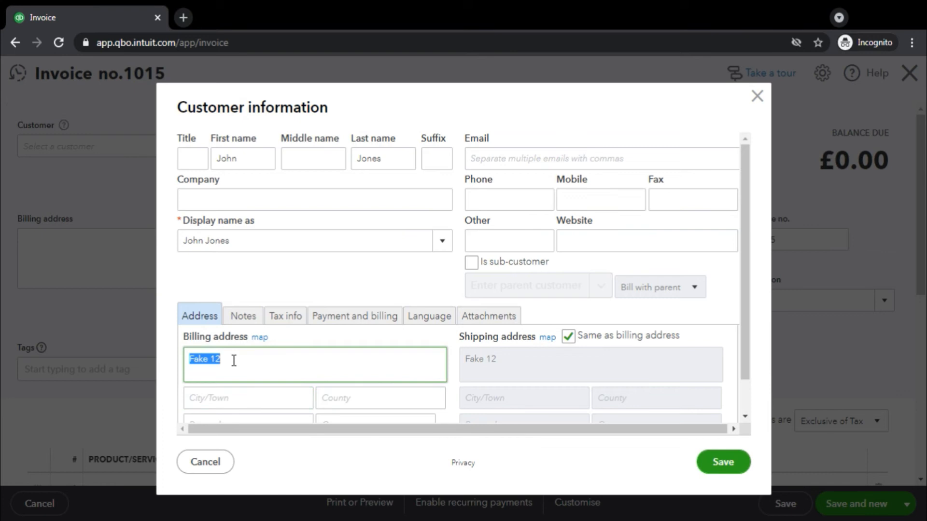
left_click(233, 360)
type("3, London, NA")
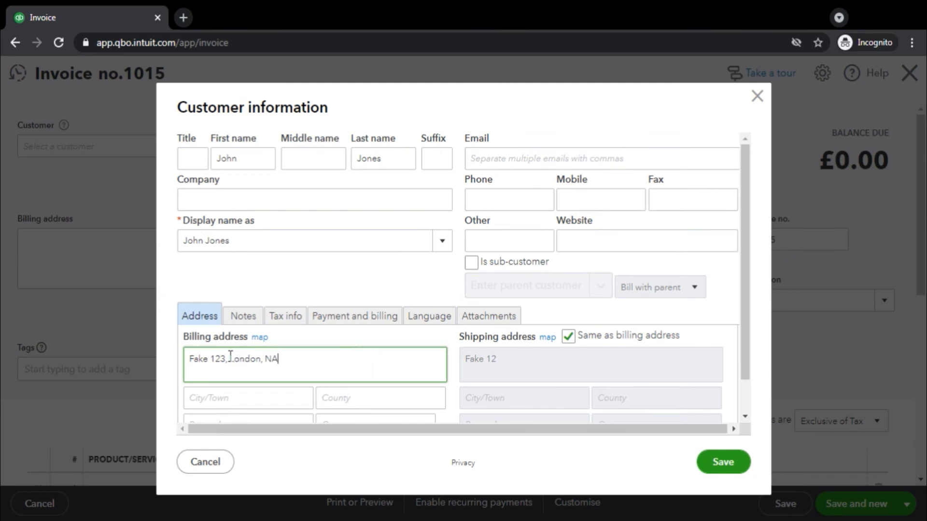
- Insert the word "street" before the city in the billing address and save the customer information
key("ctrl+Left")
key("ctrl+Left")
key("ctrl+Left")
key("BackSpace")
key("BackSpace")
type("st reet")
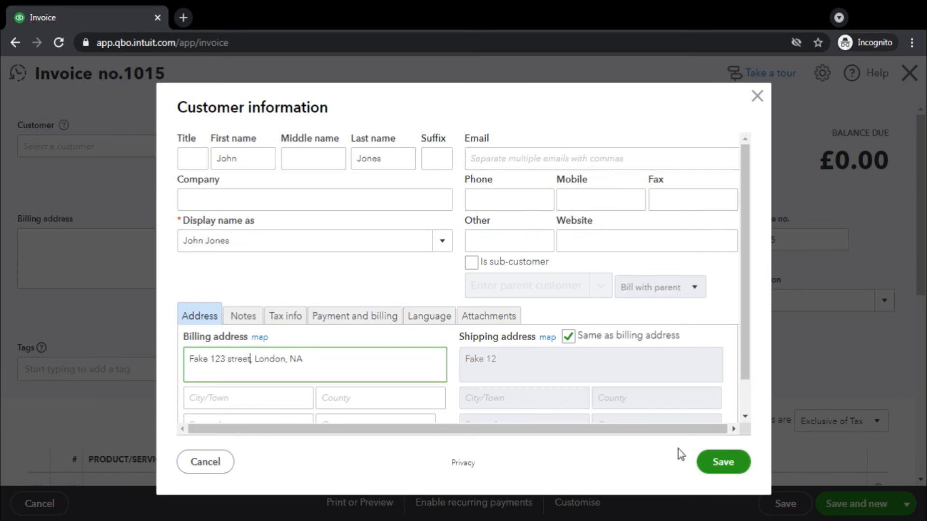
left_click(728, 471)
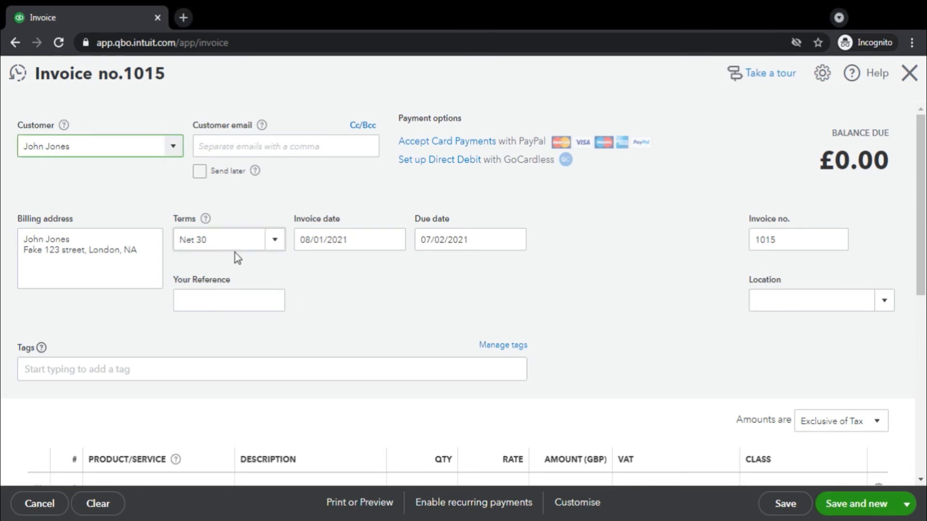
- Set the invoice date to 09/01/2021
left_click(341, 247)
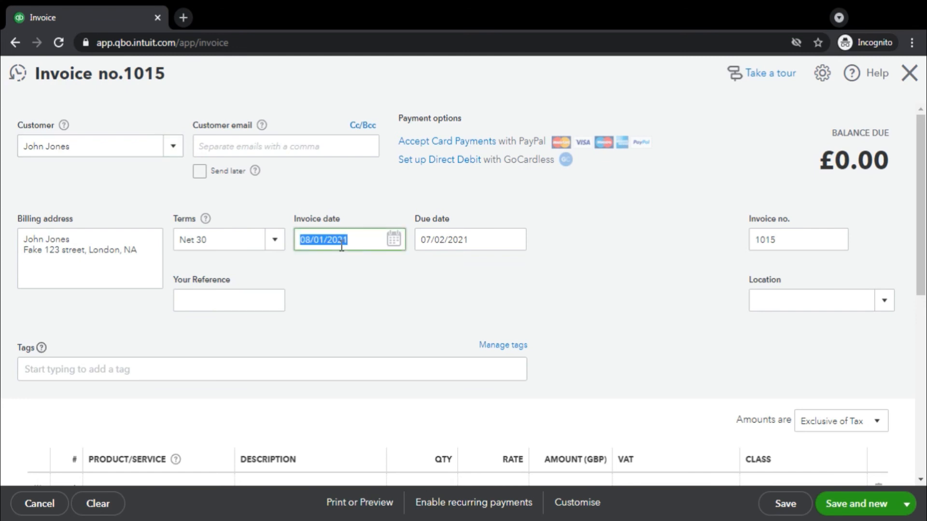
type("0901")
key("Tab")
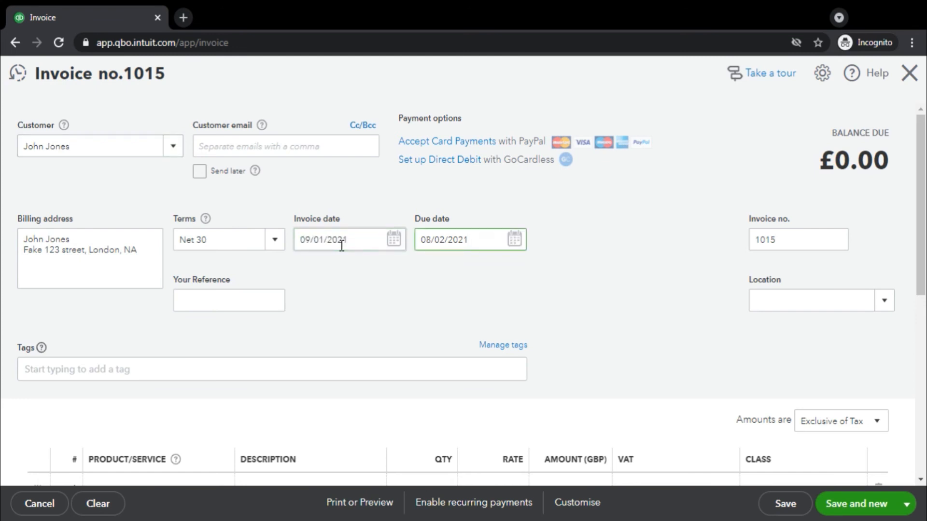
- Add the Gold party service from Holiday party as the invoice's first line item
scroll(463, 294, "down", 2)
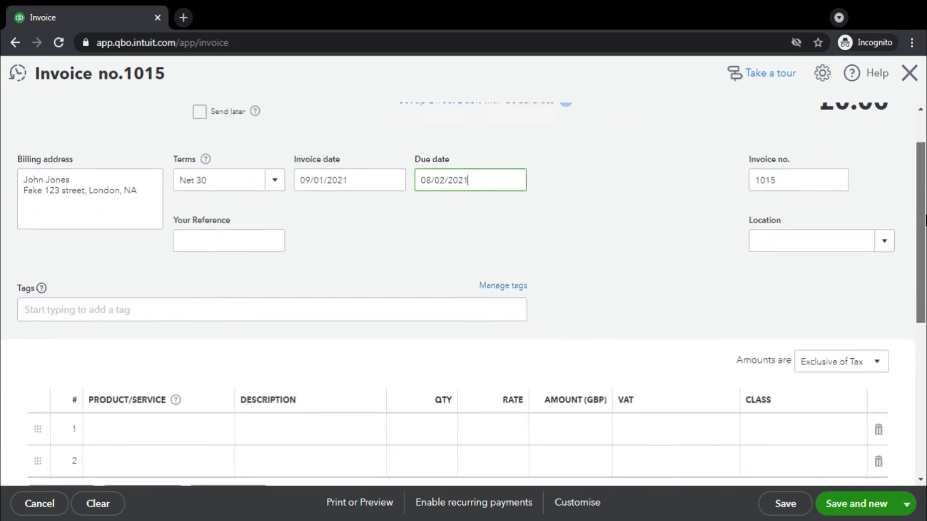
scroll(464, 294, "down", 1)
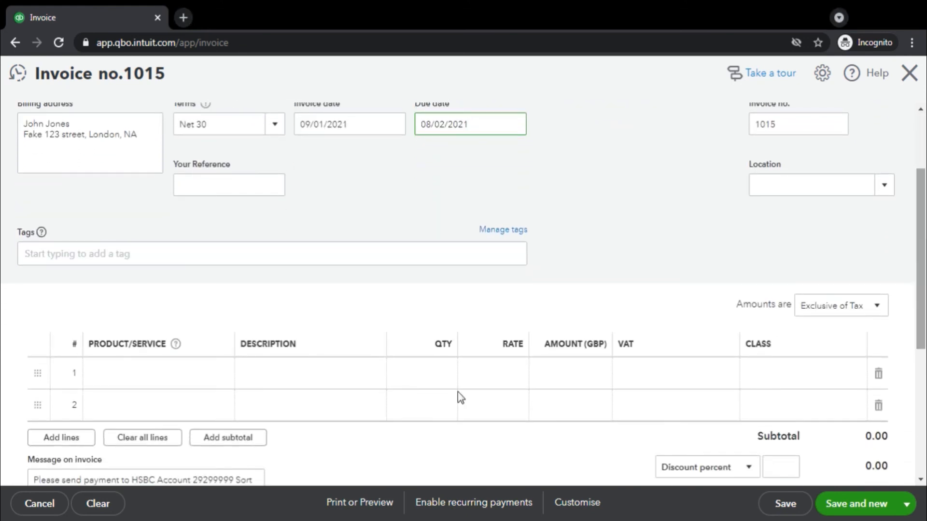
left_click(163, 379)
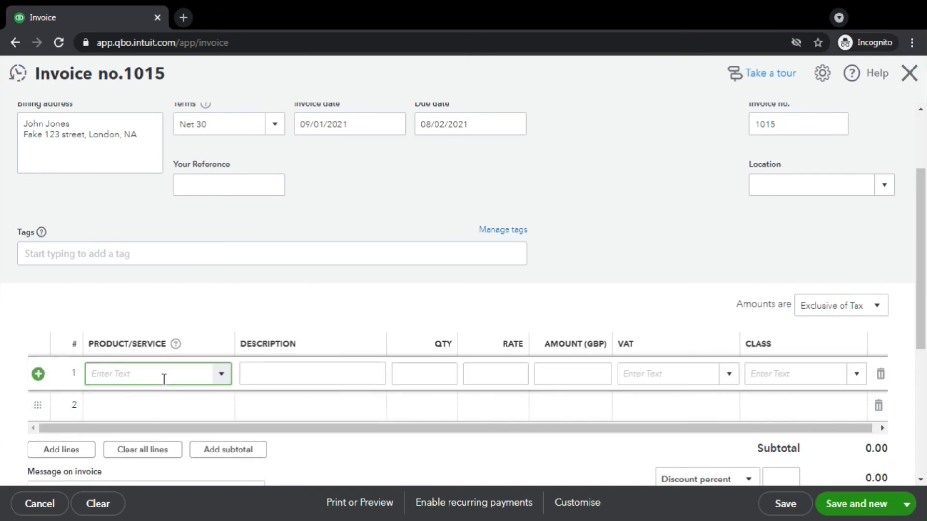
type("gold")
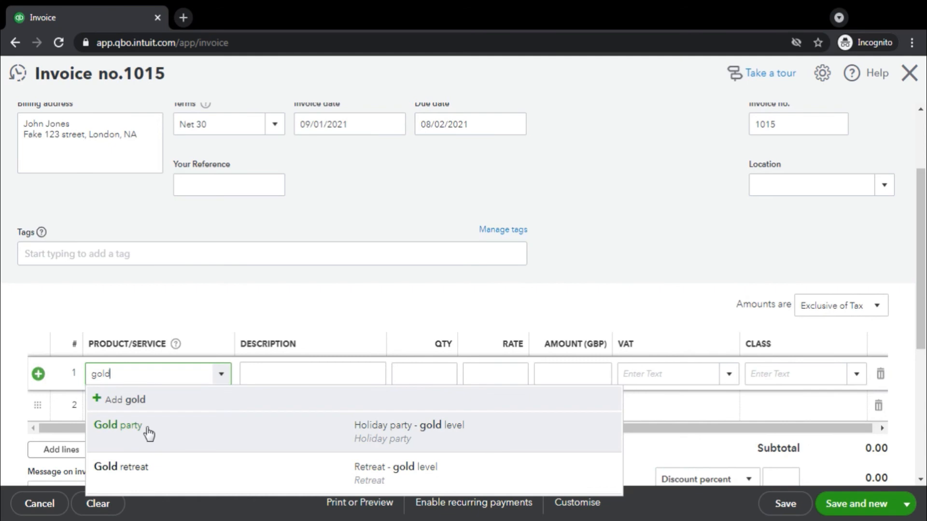
left_click(148, 433)
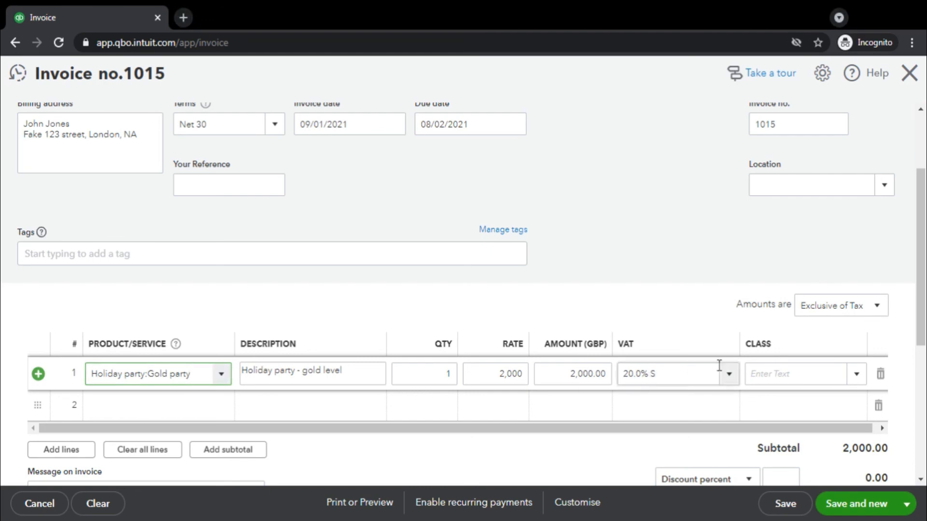
- Review the invoice's totals and header details, and save it with the Save and close option
left_click_drag(922, 277, 923, 391)
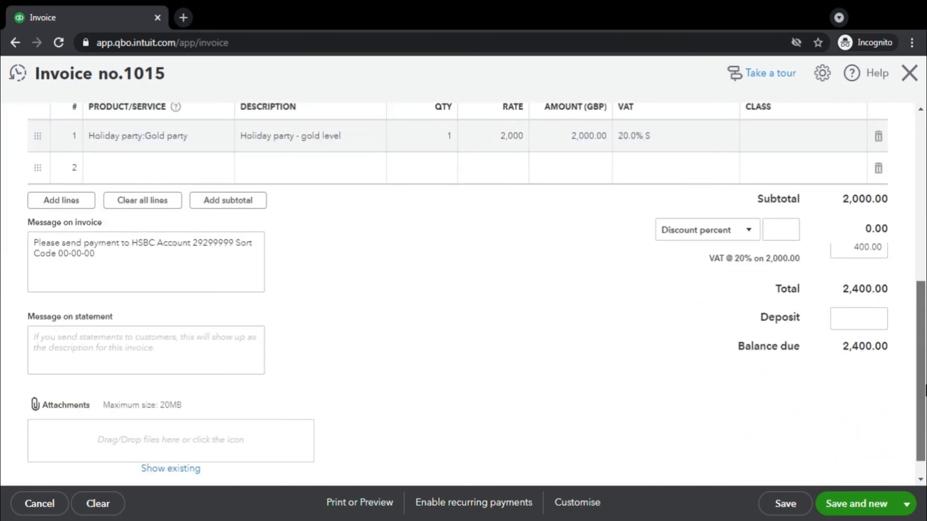
left_click(924, 244)
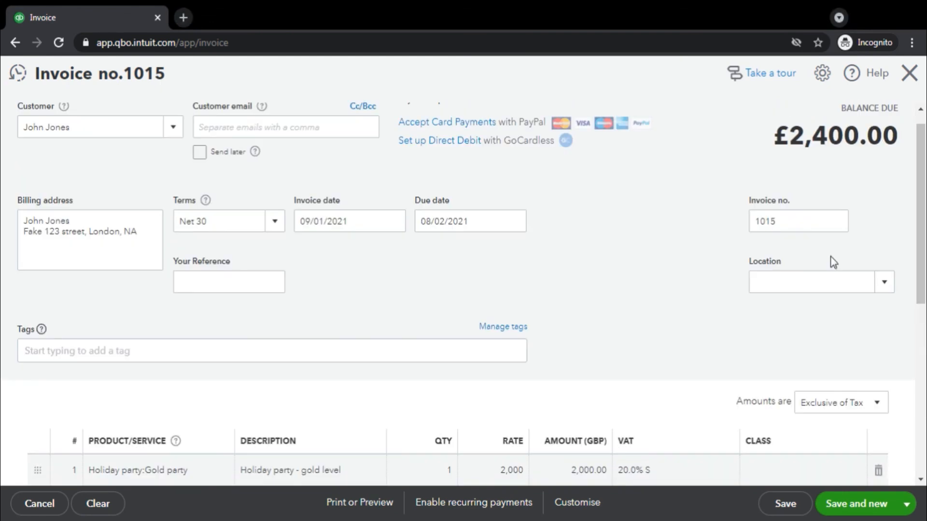
left_click(908, 504)
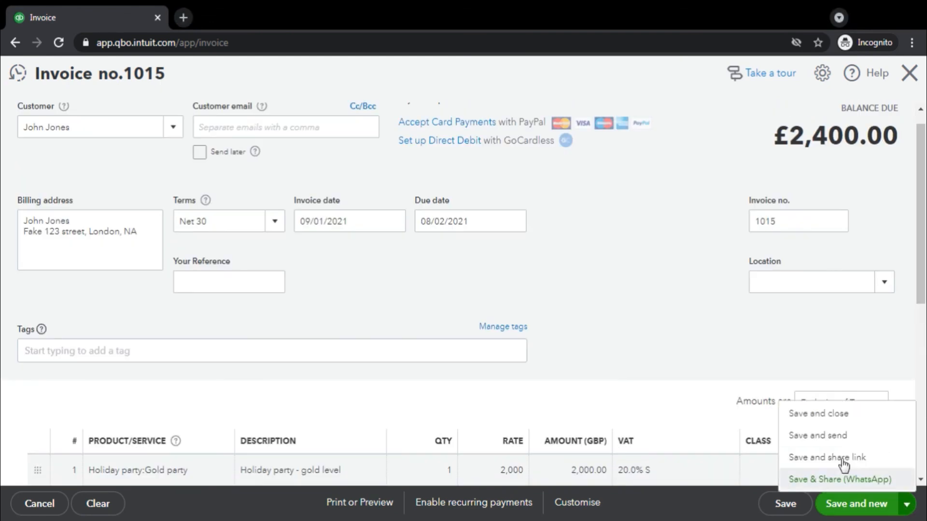
left_click(832, 422)
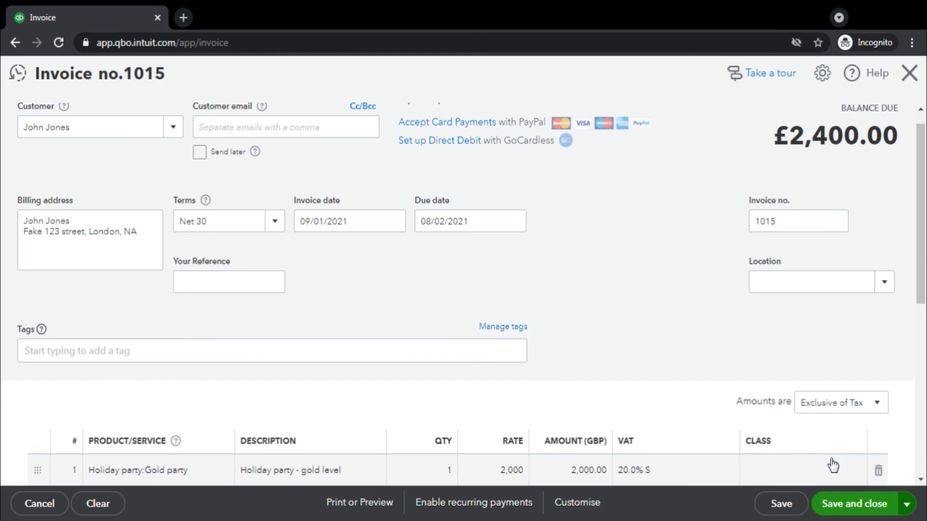